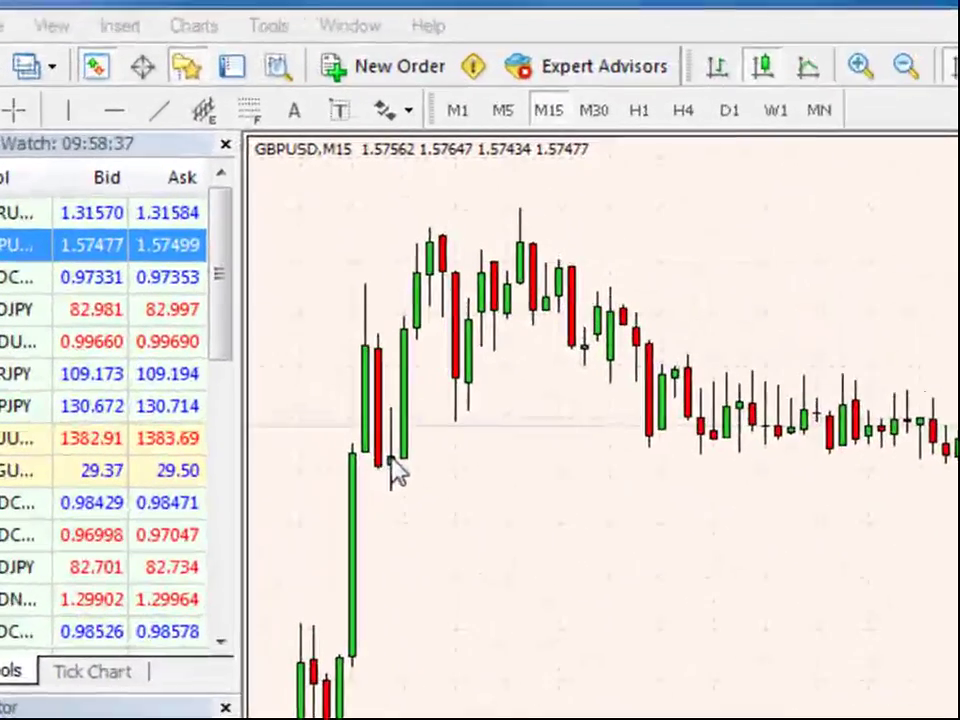
# In the Expert Advisors options, enable experts, live trading, DLL and external imports, and turn off DLL-call confirmation.
pyautogui.click(270, 28)
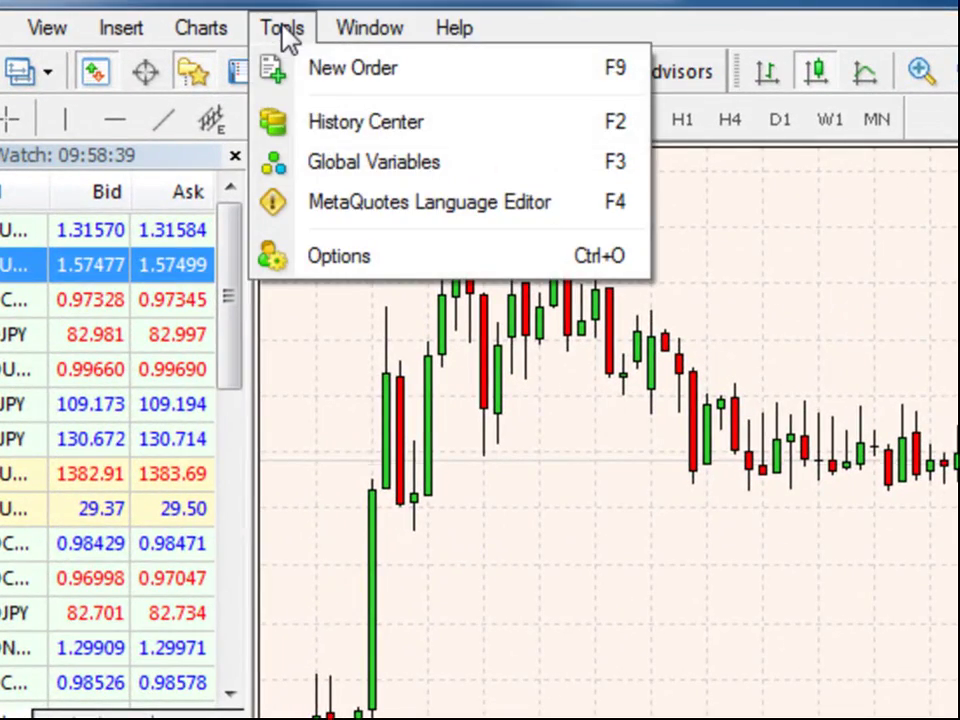
pyautogui.click(333, 262)
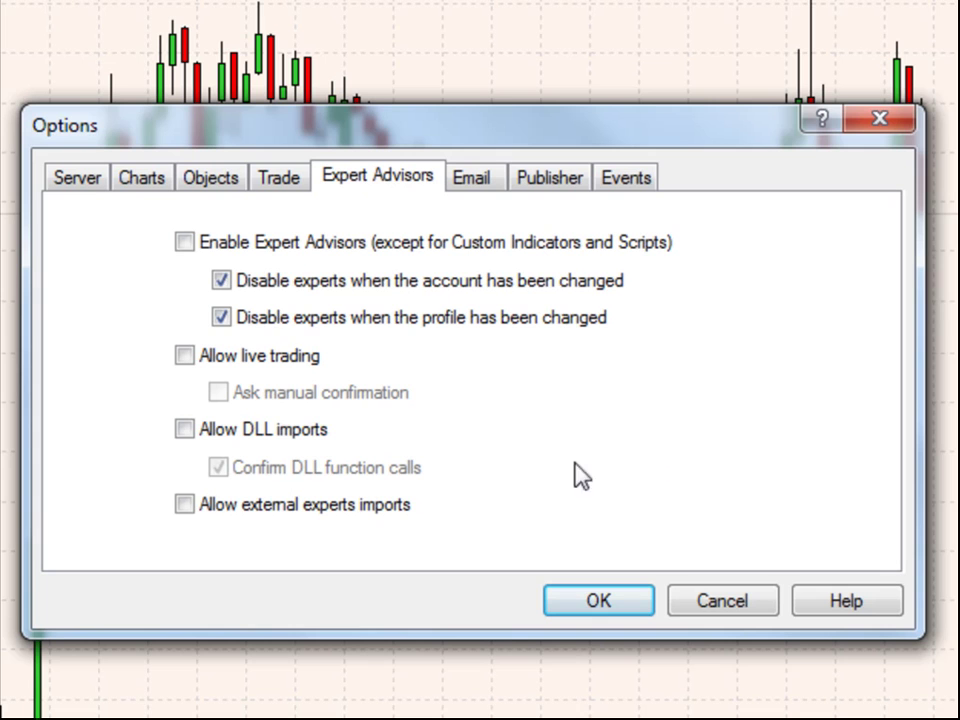
pyautogui.click(184, 248)
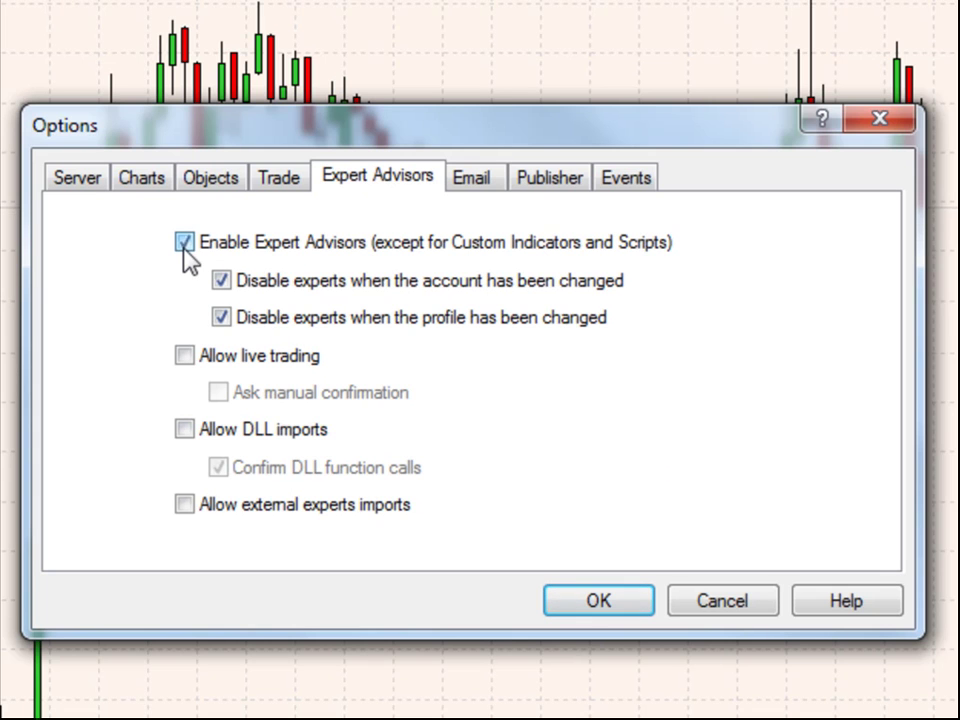
pyautogui.click(186, 358)
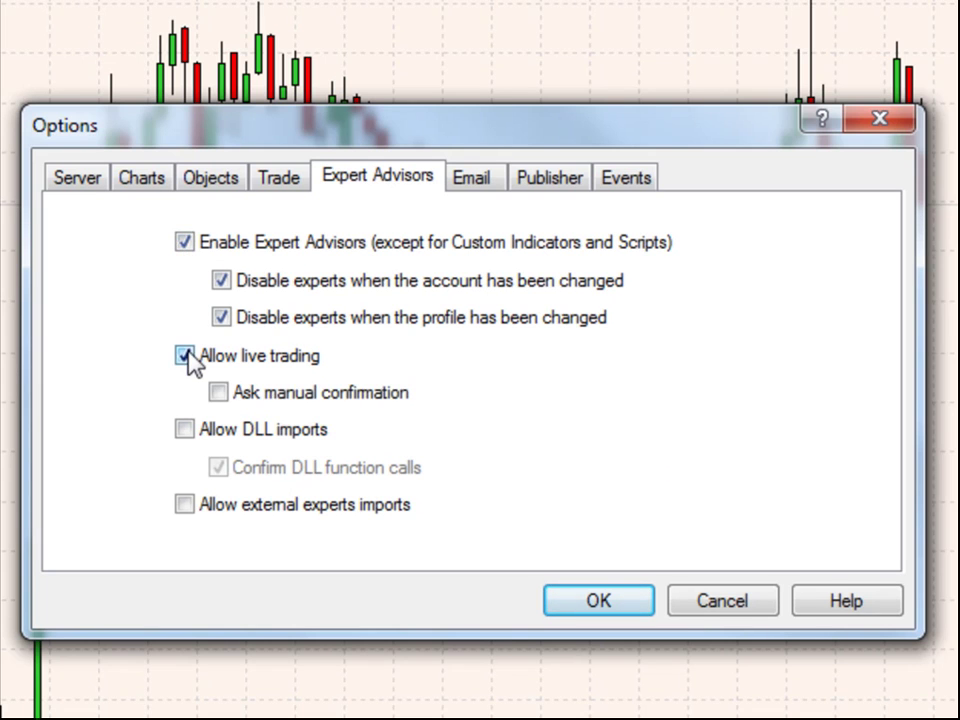
pyautogui.click(185, 430)
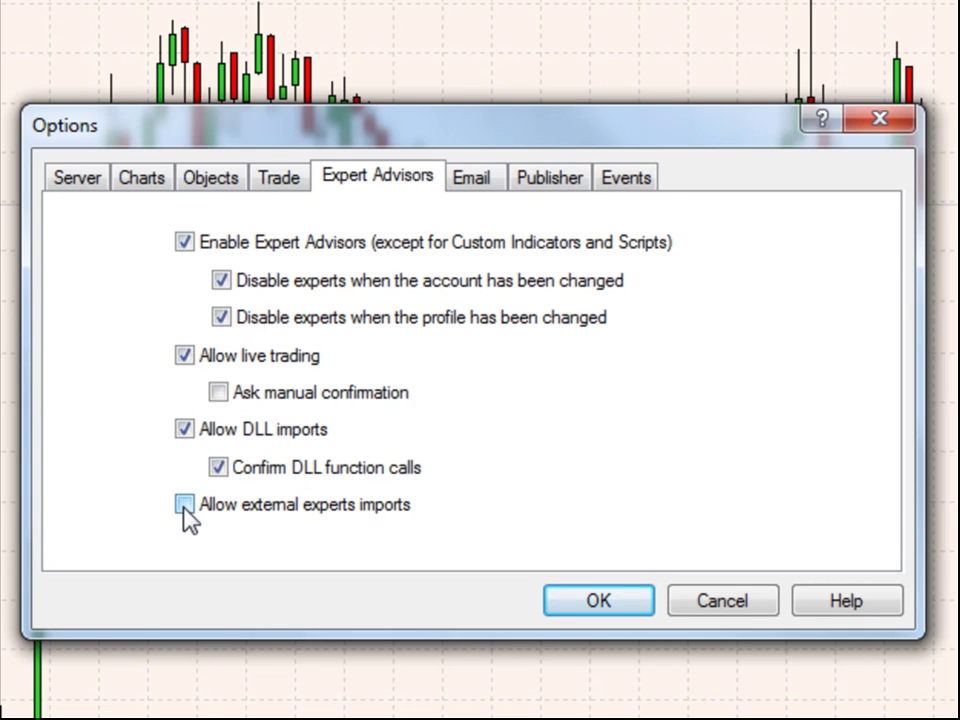
pyautogui.click(185, 505)
pyautogui.click(225, 472)
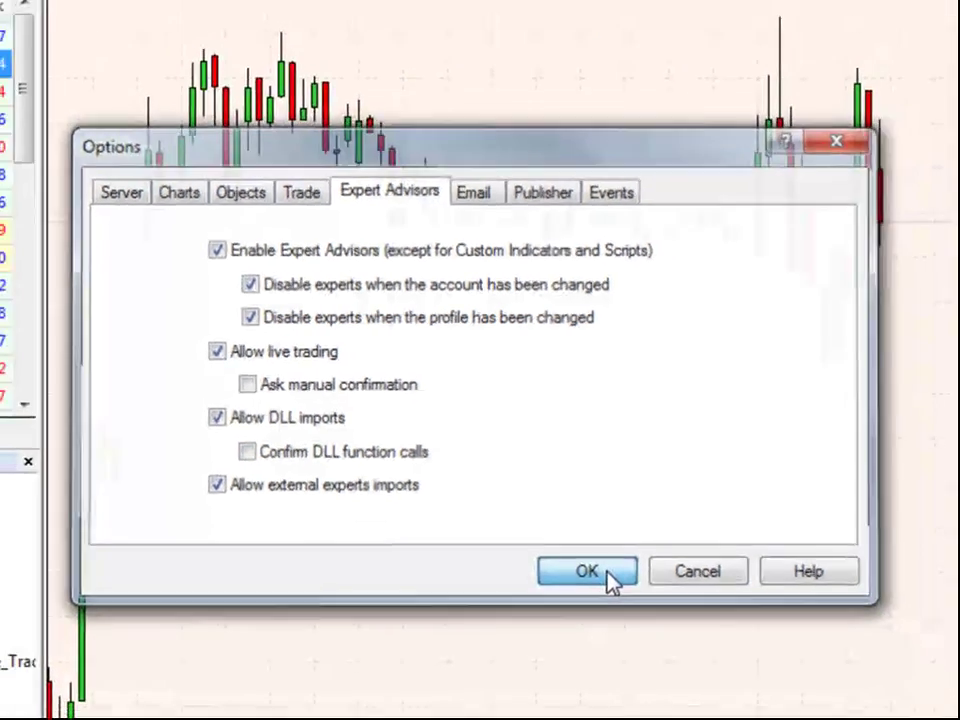
# Save the Expert Advisor options, minimize MetaTrader, and open the downloads folder from the desktop.
pyautogui.click(590, 572)
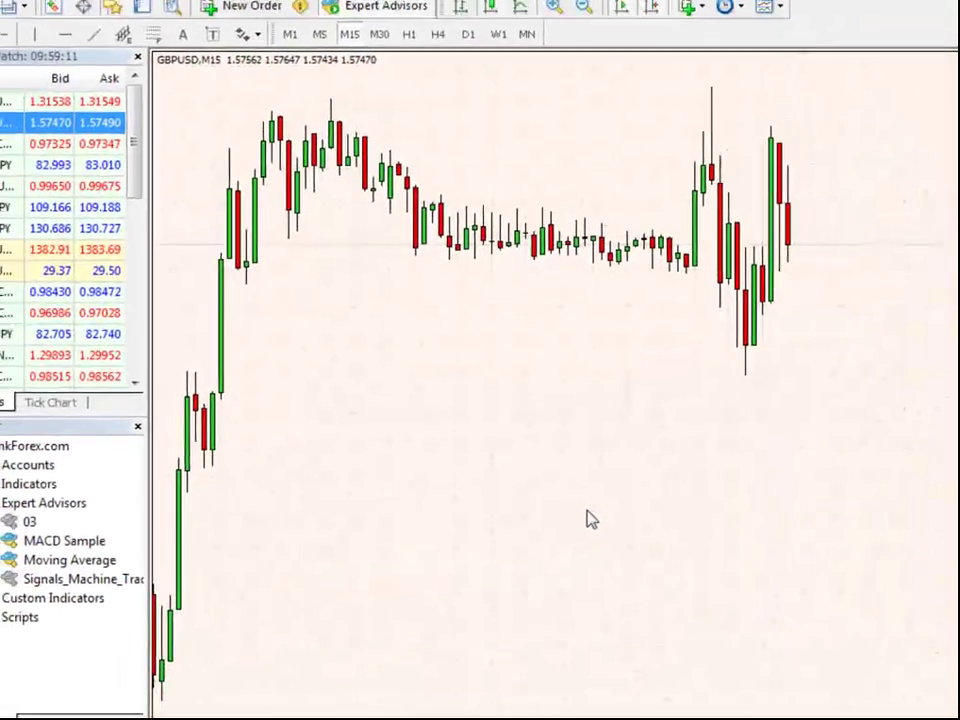
pyautogui.click(930, 12)
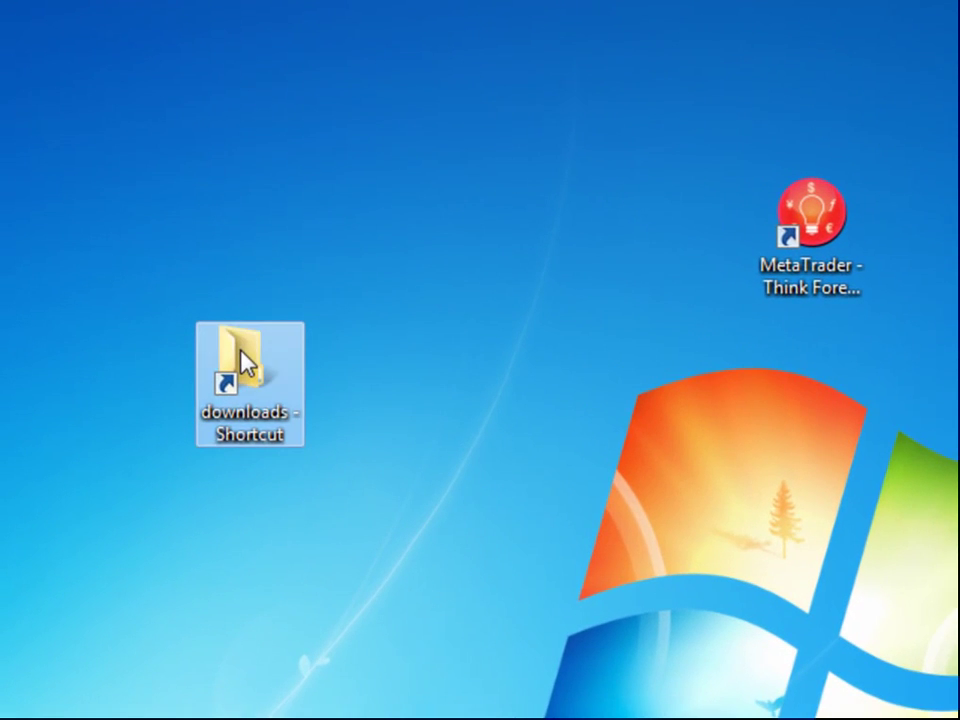
pyautogui.doubleClick(245, 362)
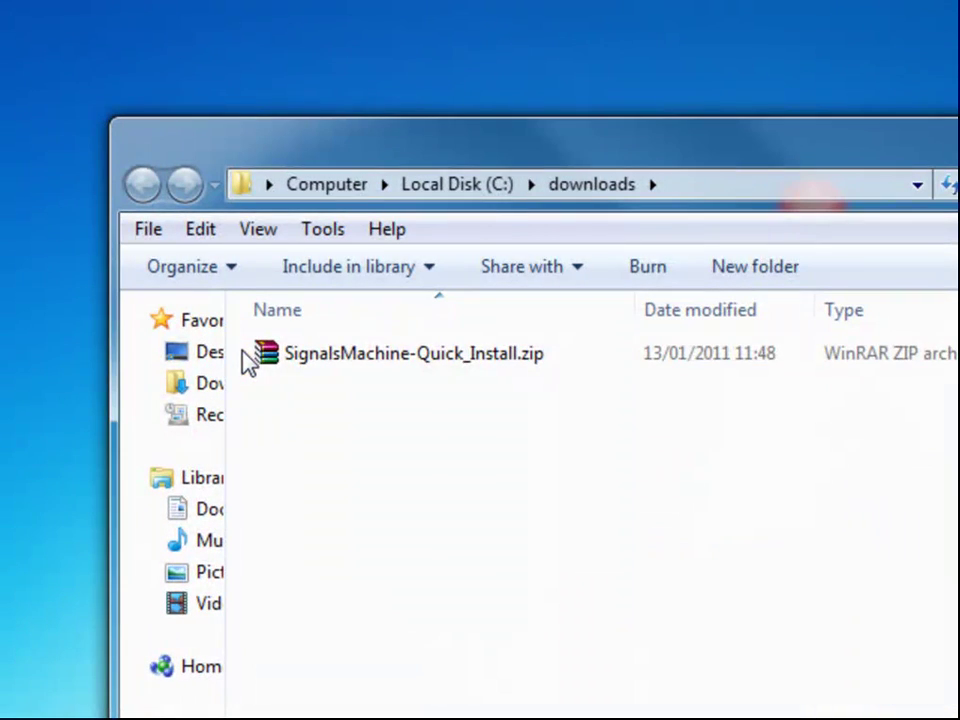
# Open SignalsMachine-Quick_Install.zip and run SignalsMachine_With_TMR-Quick_Install.exe from inside it.
pyautogui.doubleClick(412, 366)
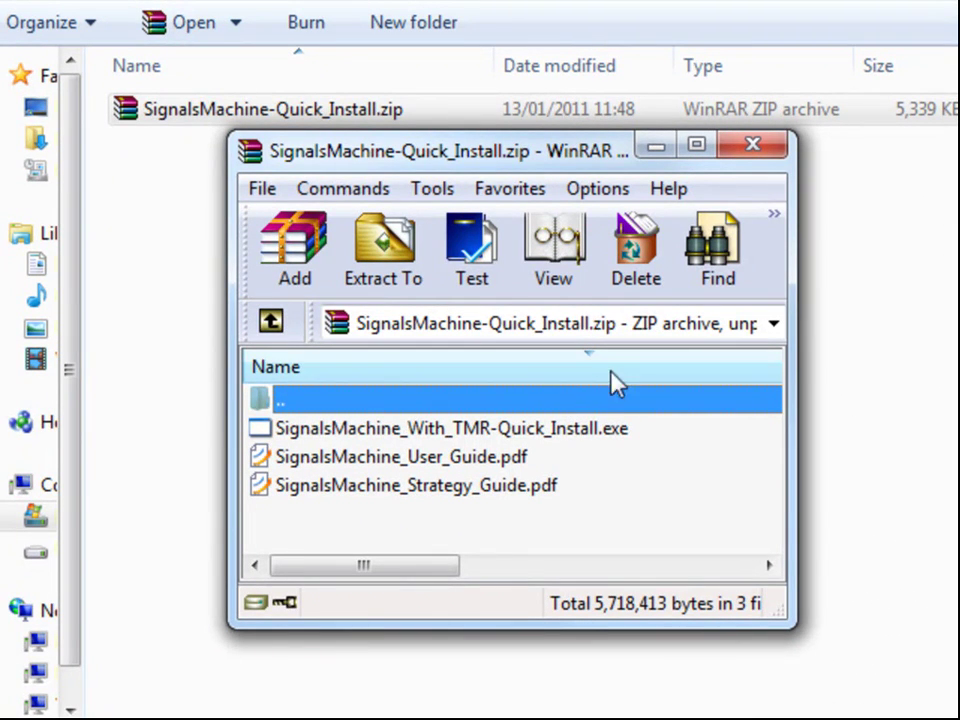
pyautogui.click(560, 434)
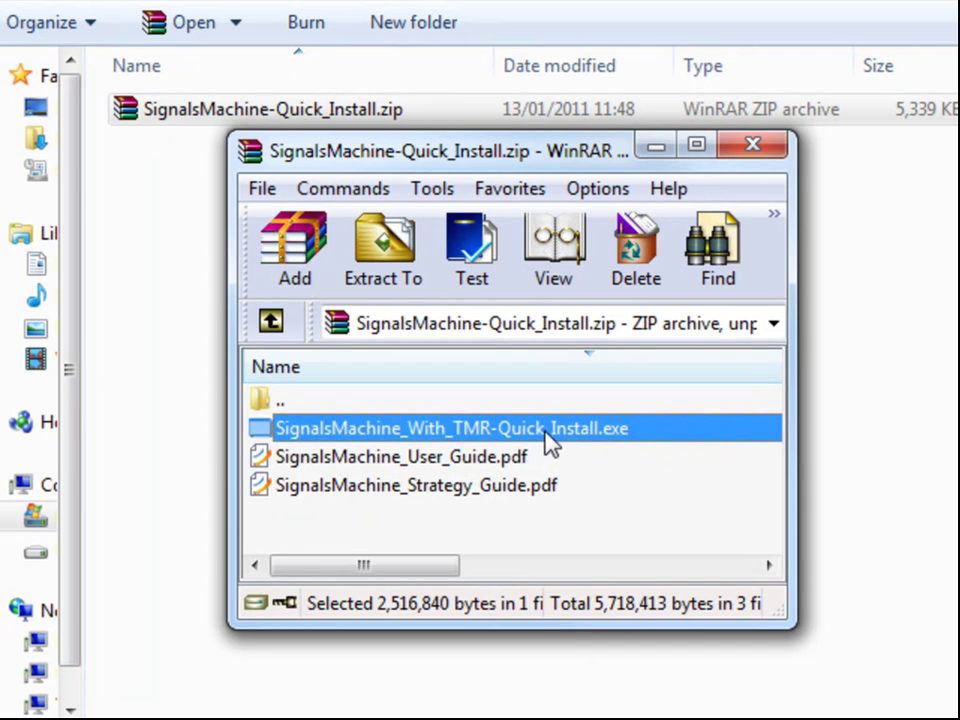
pyautogui.doubleClick(546, 434)
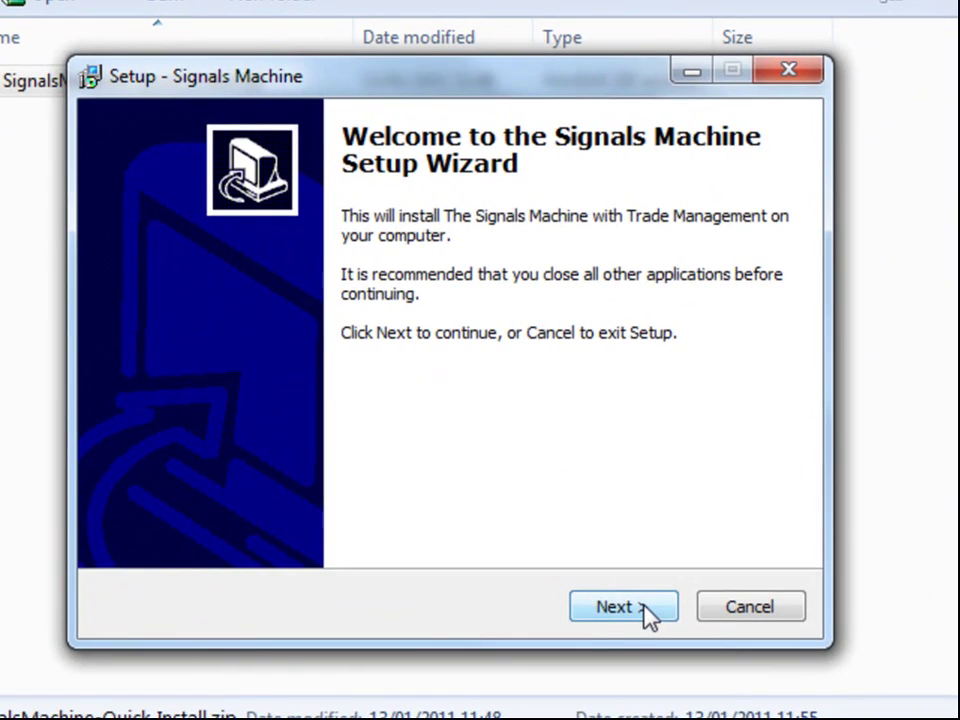
# Advance the Signals Machine setup wizard past the welcome page.
pyautogui.click(645, 614)
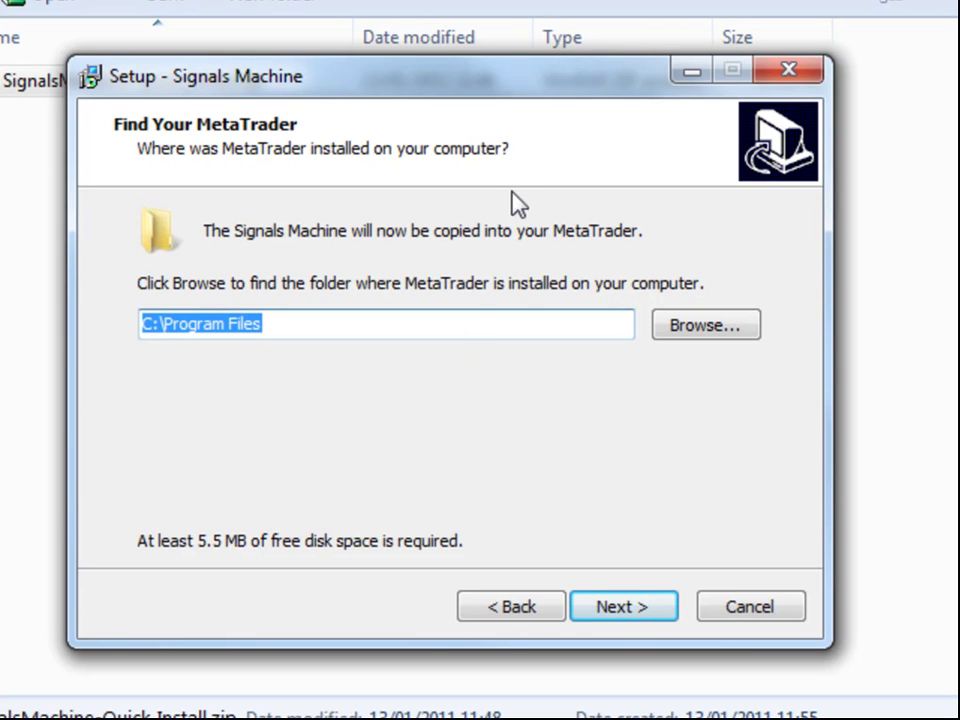
pyautogui.moveTo(398, 79); pyautogui.dragTo(435, 312)
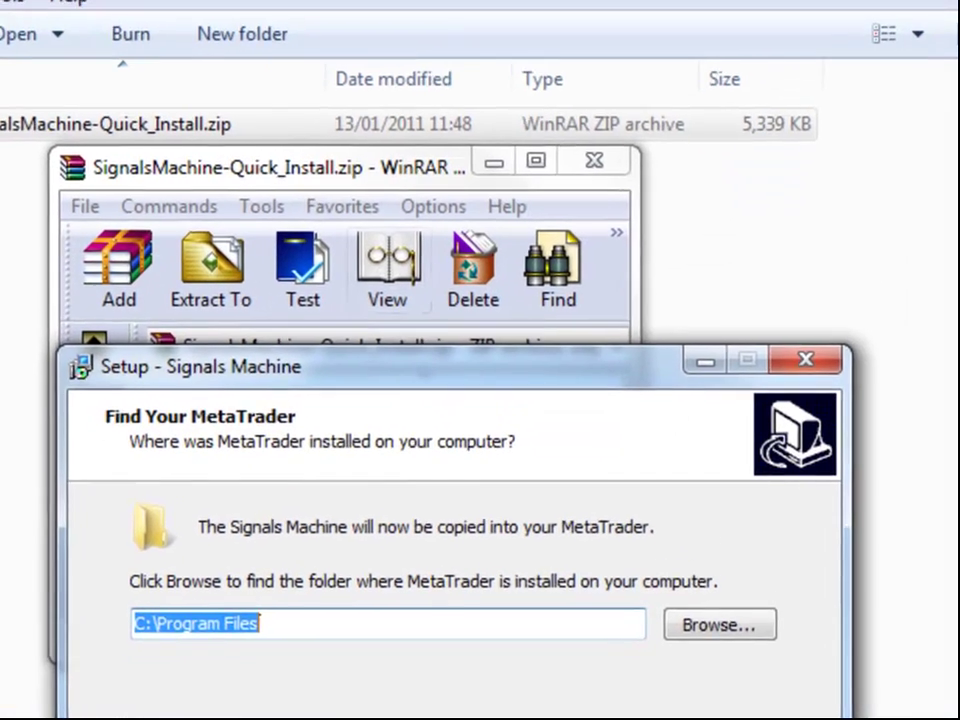
pyautogui.click(415, 195)
pyautogui.moveTo(415, 195); pyautogui.dragTo(321, 553)
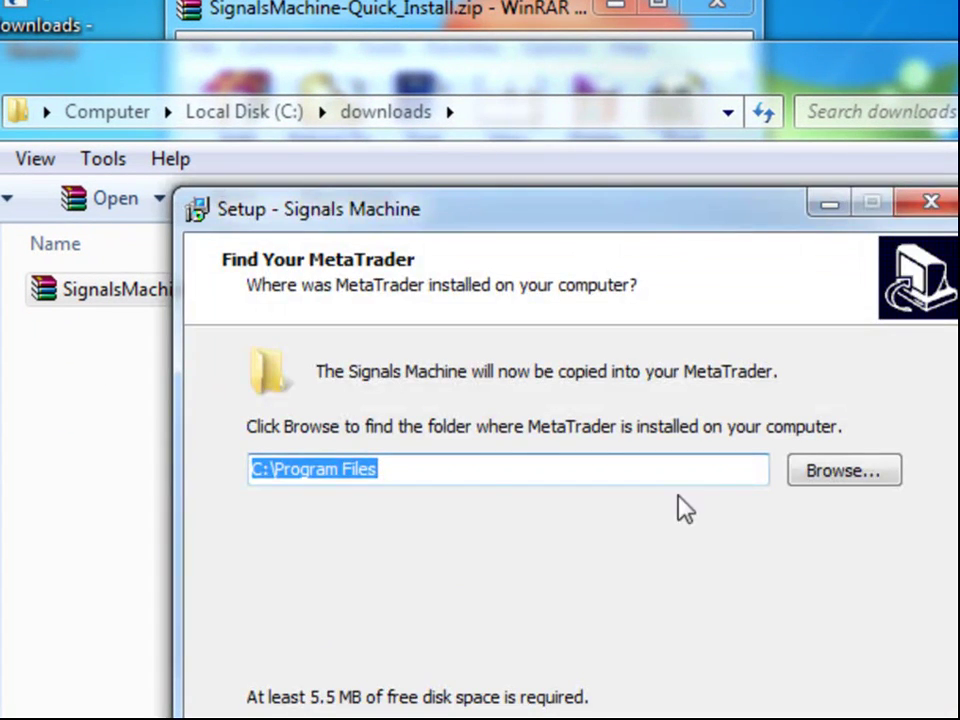
# Choose C:\MetaTrader 4\ThinkForex - 03 as the Signals Machine install folder.
pyautogui.click(814, 474)
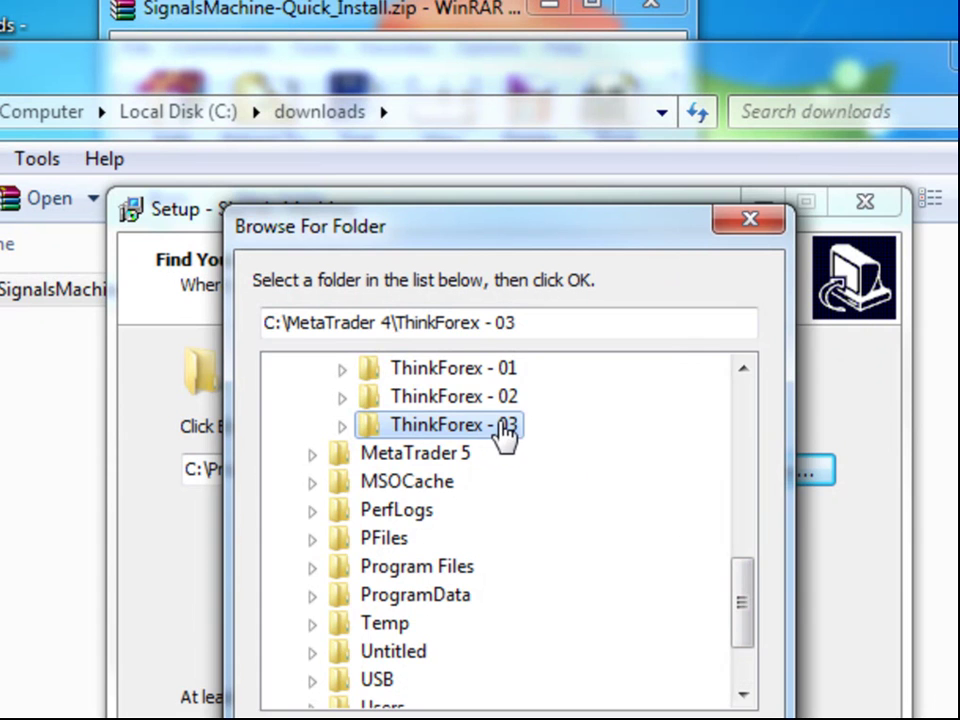
pyautogui.click(630, 712)
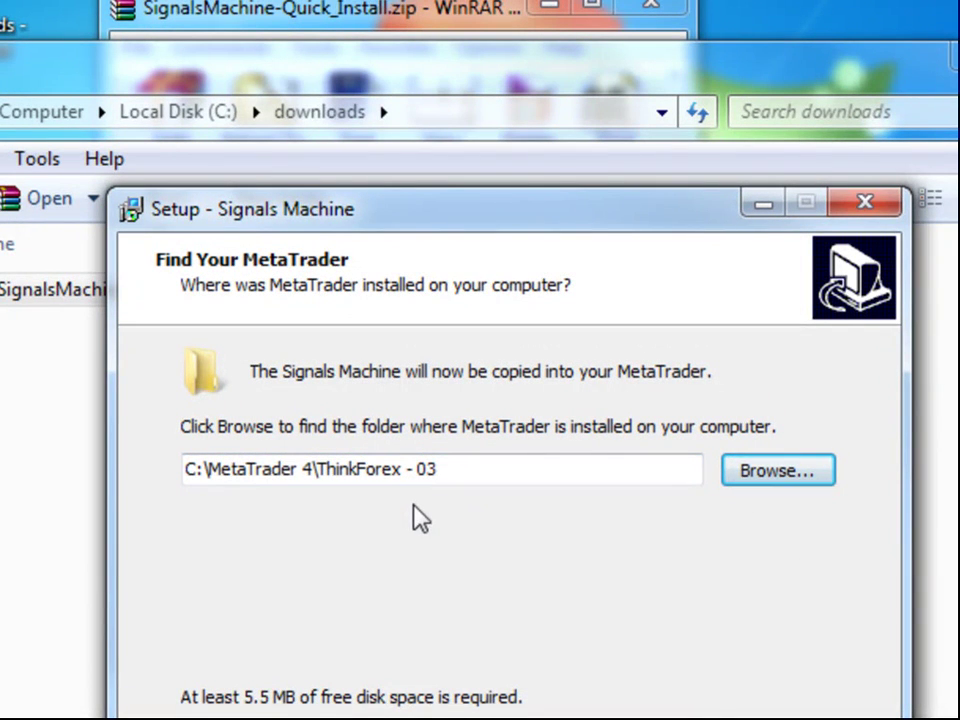
pyautogui.moveTo(506, 208); pyautogui.dragTo(465, 20)
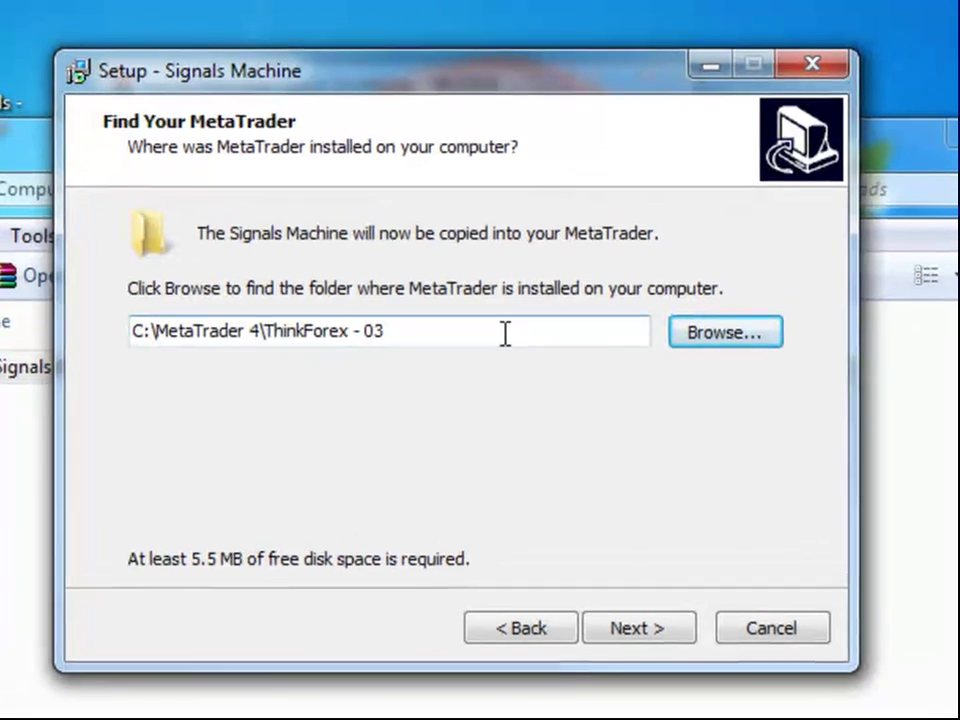
# Install Signals Machine and finish the setup wizard.
pyautogui.click(668, 628)
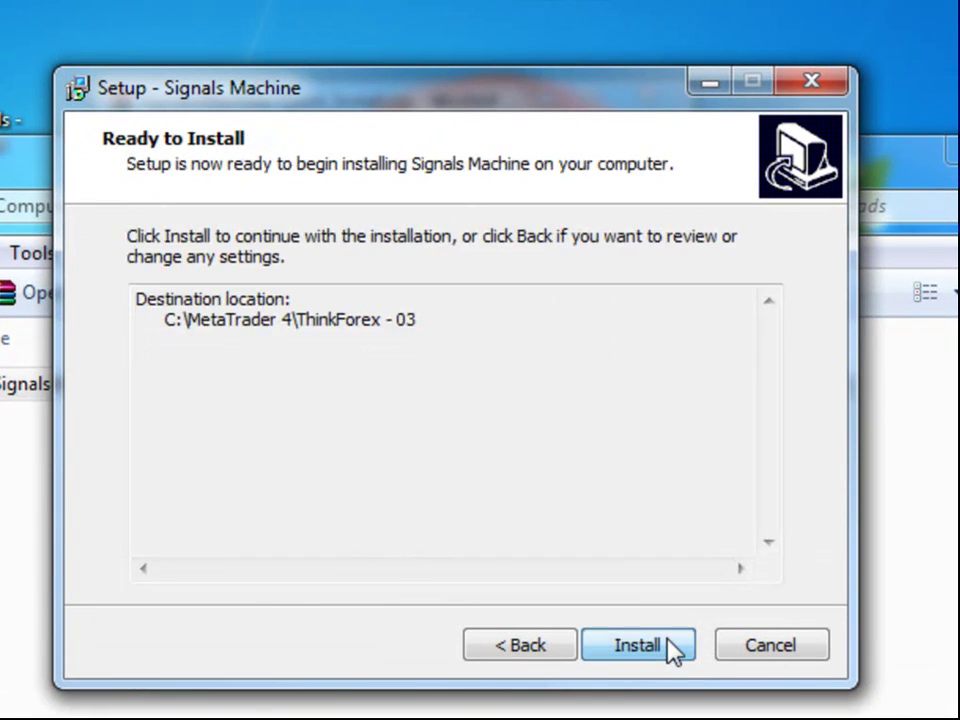
pyautogui.click(669, 641)
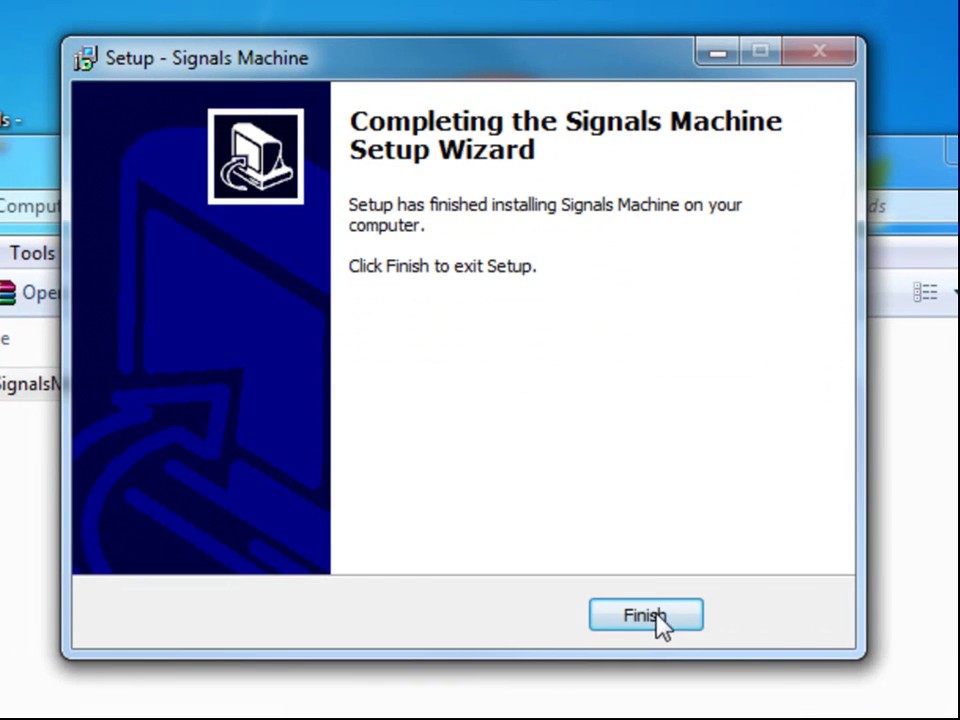
pyautogui.click(658, 622)
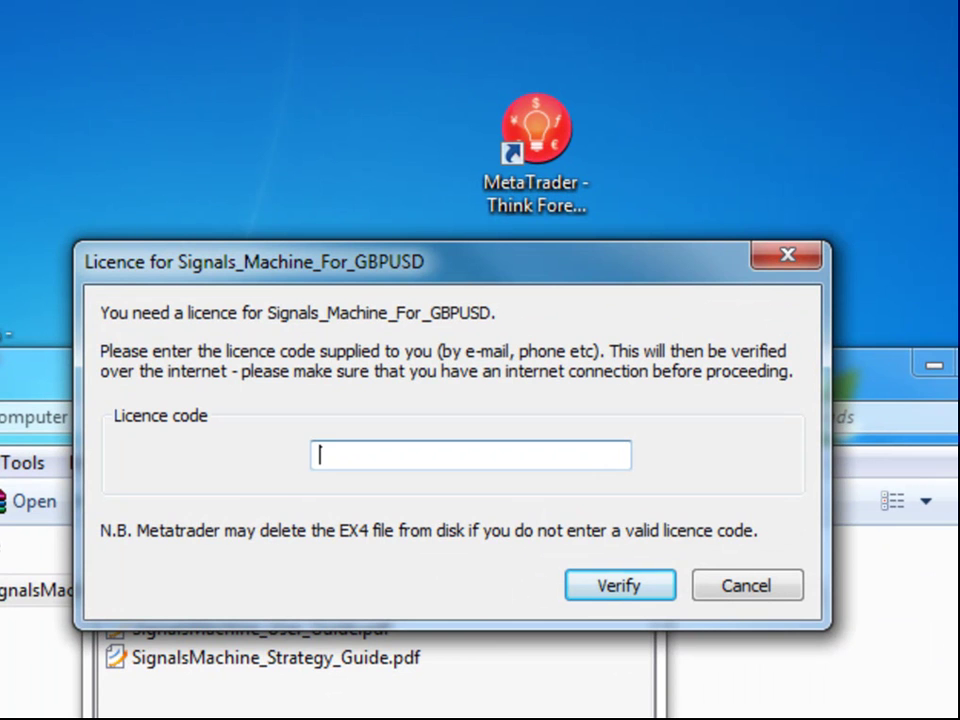
pyautogui.moveTo(604, 274); pyautogui.dragTo(625, 279)
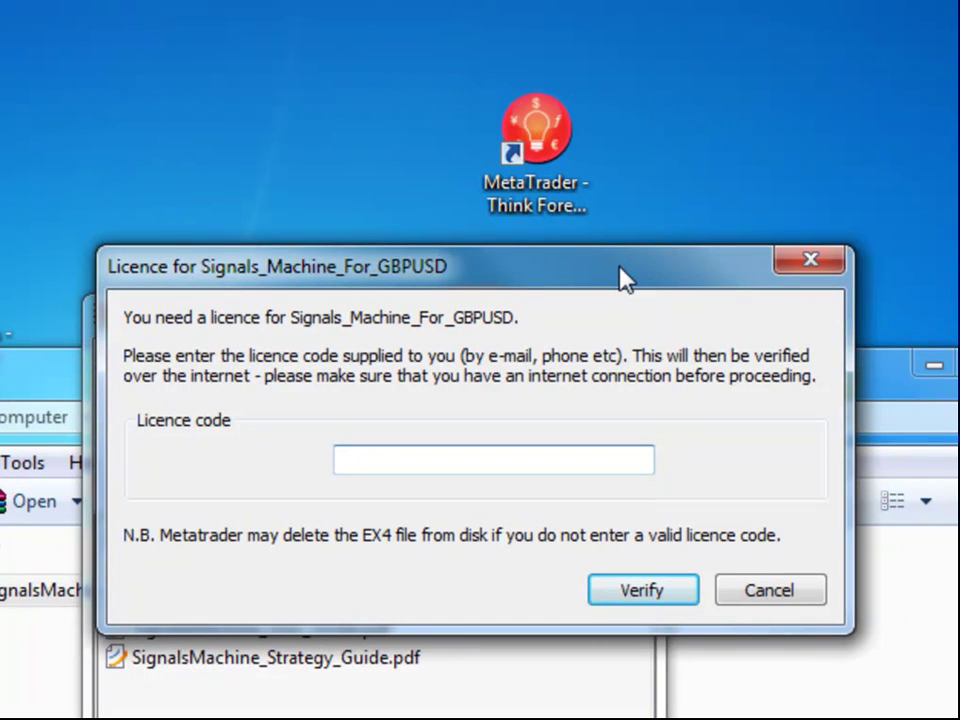
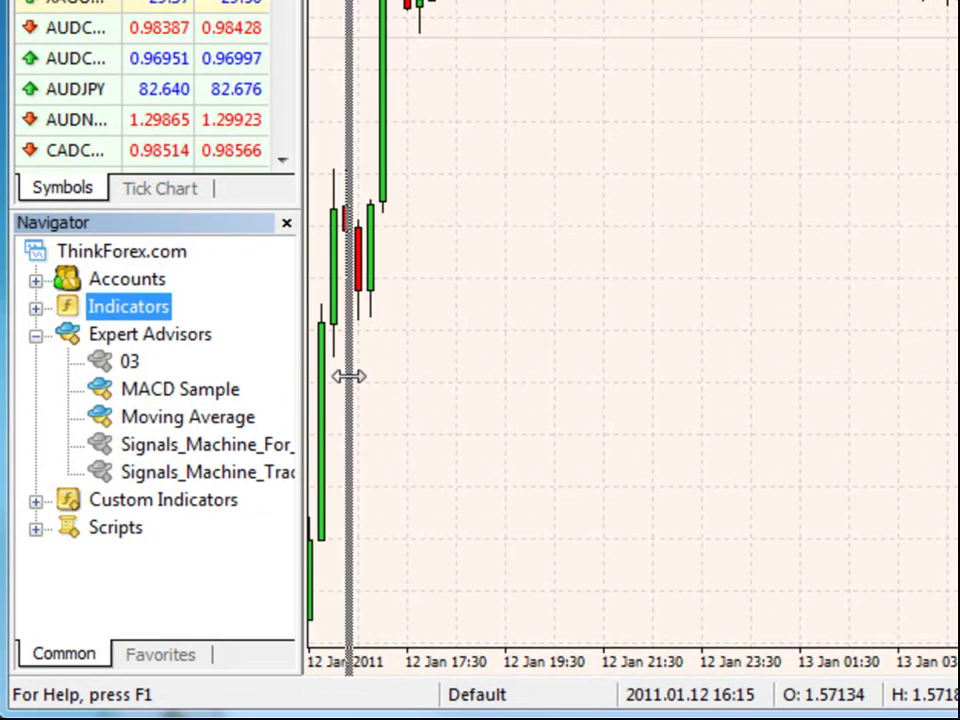
# Widen the Navigator to read the Signals Machine expert names, then narrow it again.
pyautogui.moveTo(298, 376)
pyautogui.mouseDown()
pyautogui.moveTo(390, 369)
pyautogui.moveTo(497, 378)
pyautogui.moveTo(530, 368)
pyautogui.mouseUp()
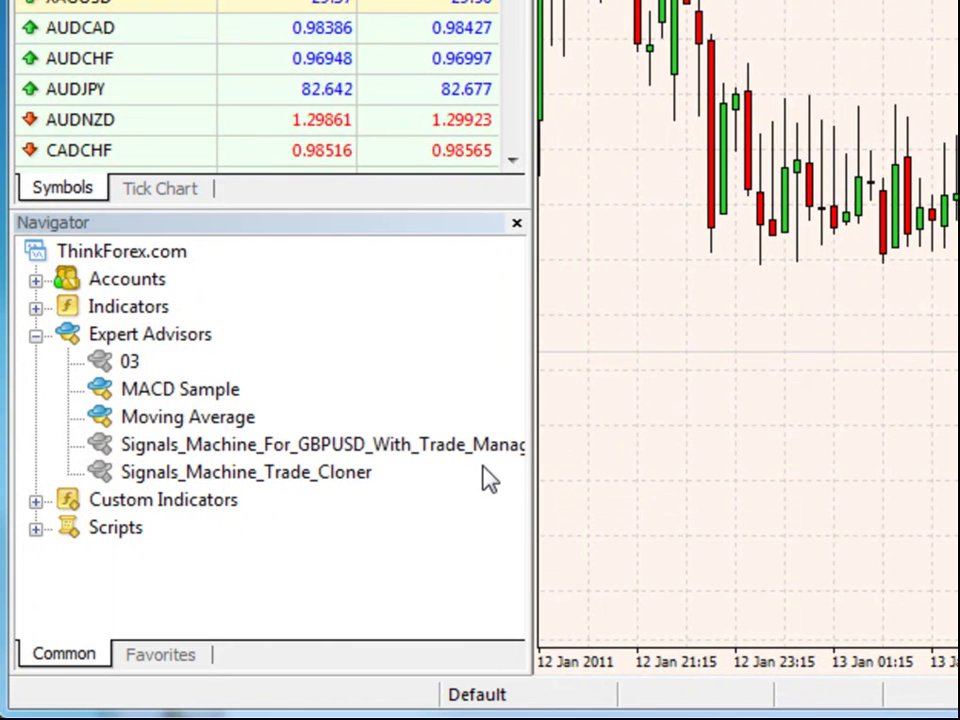
pyautogui.moveTo(527, 465); pyautogui.dragTo(289, 465)
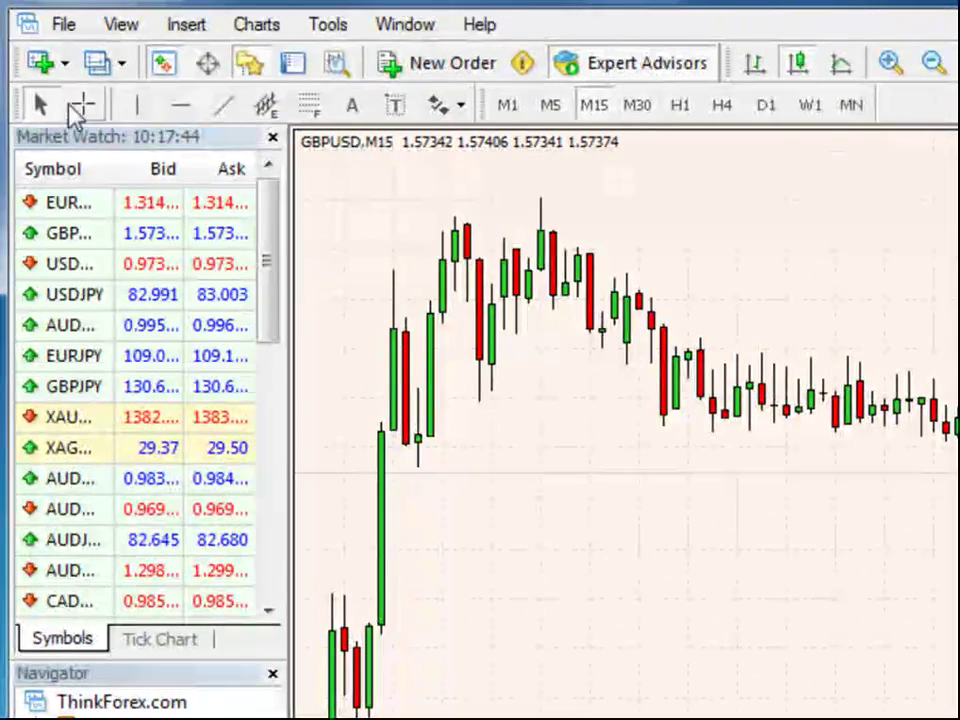
# Open a new GBPUSD H1 chart and apply the Signals_machine_gbpusd_with_management template.
pyautogui.click(66, 20)
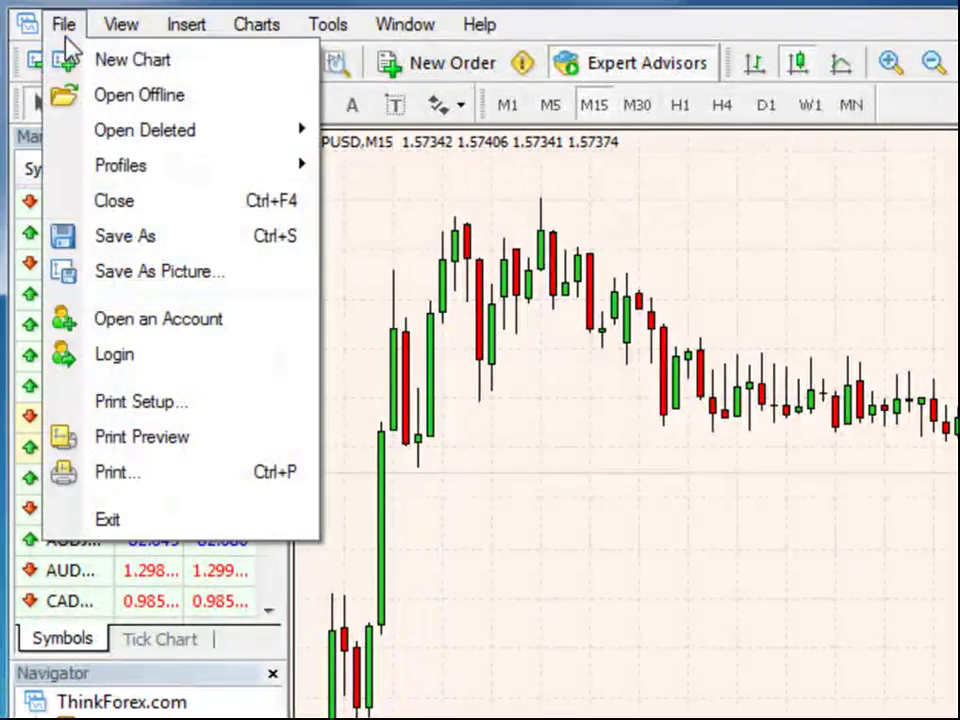
pyautogui.click(75, 56)
pyautogui.click(152, 106)
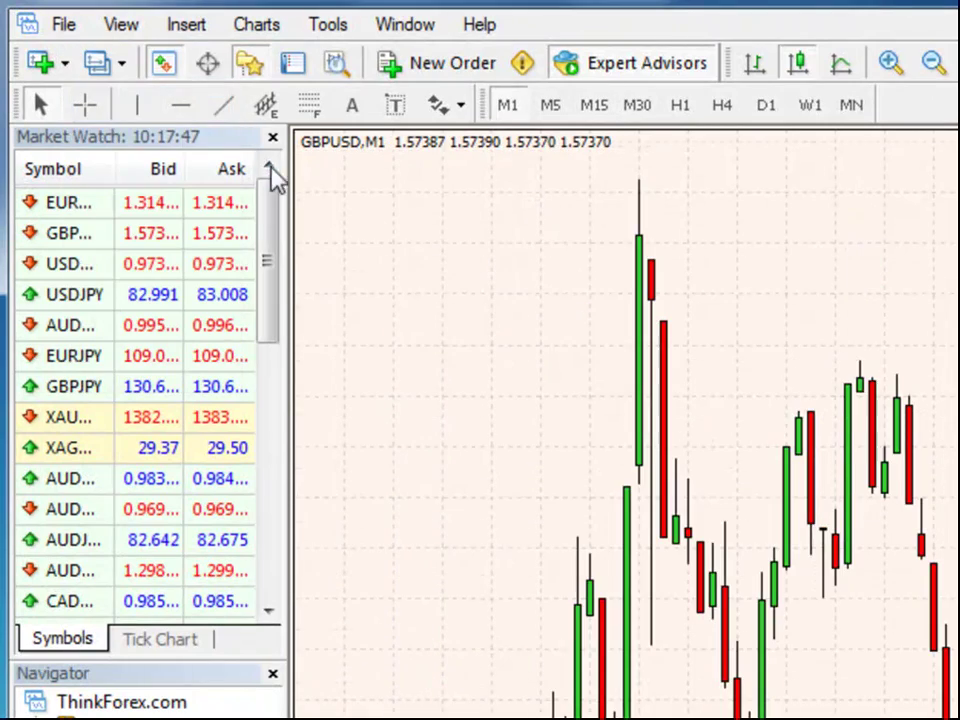
pyautogui.click(681, 104)
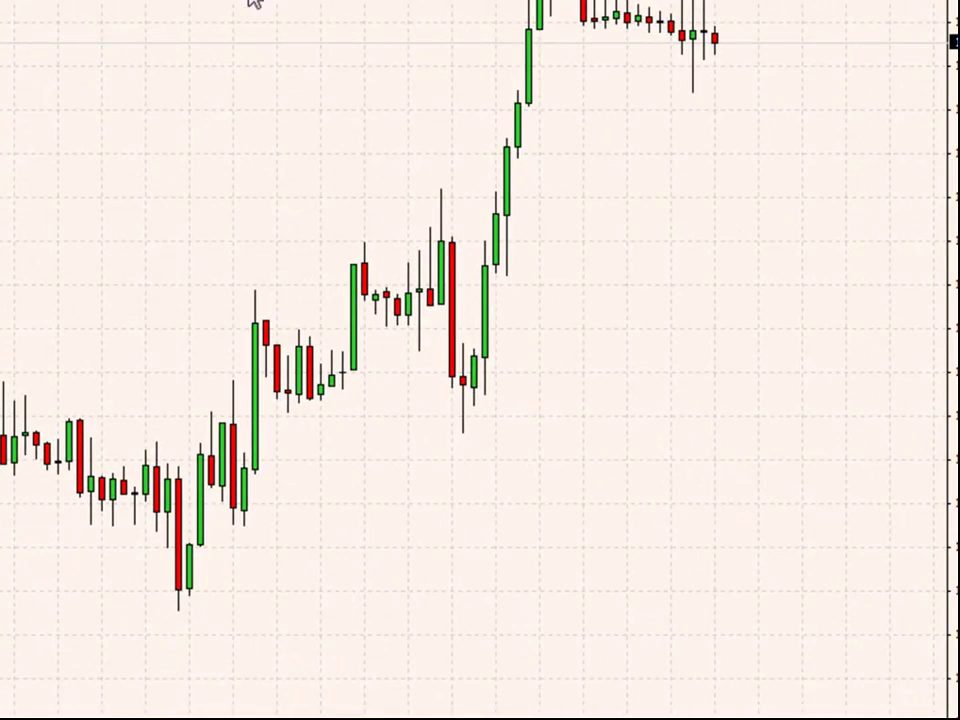
pyautogui.rightClick(251, 89)
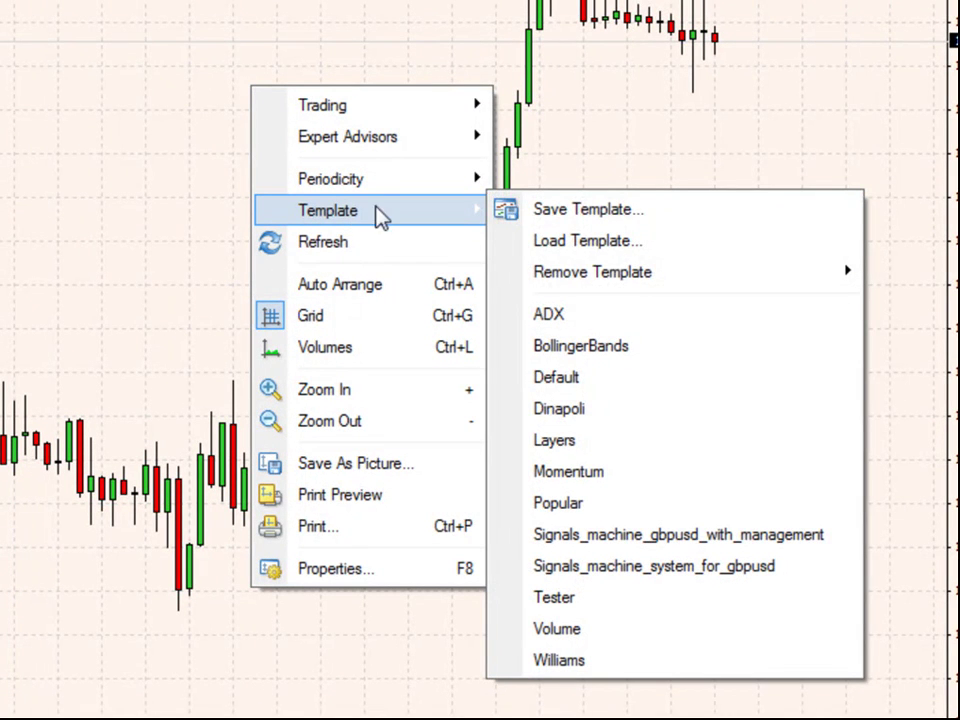
pyautogui.moveTo(370, 210)
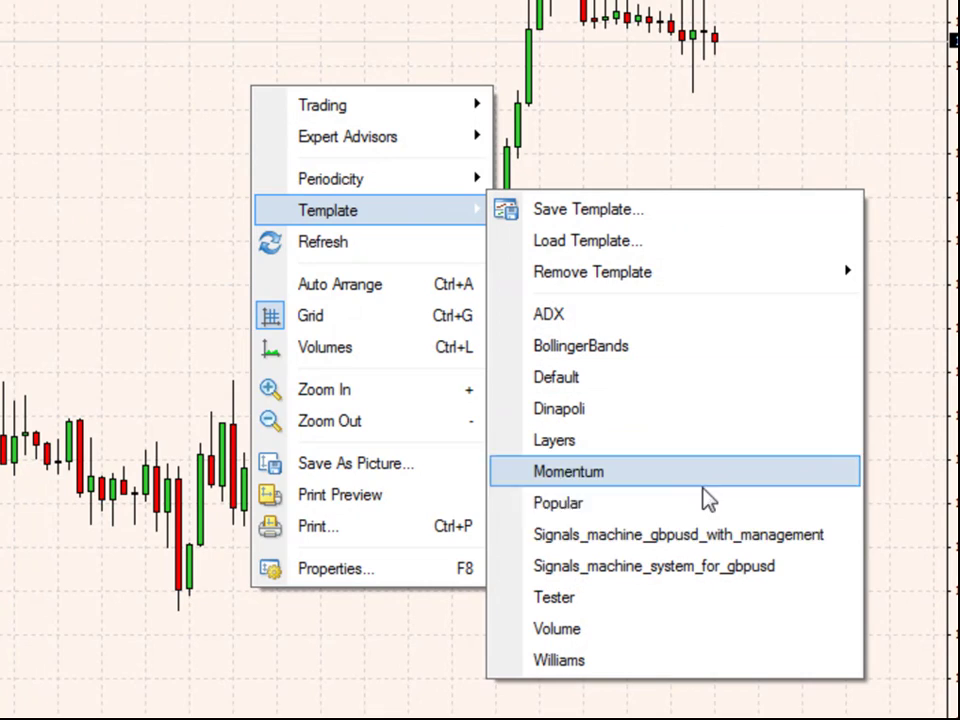
pyautogui.click(678, 542)
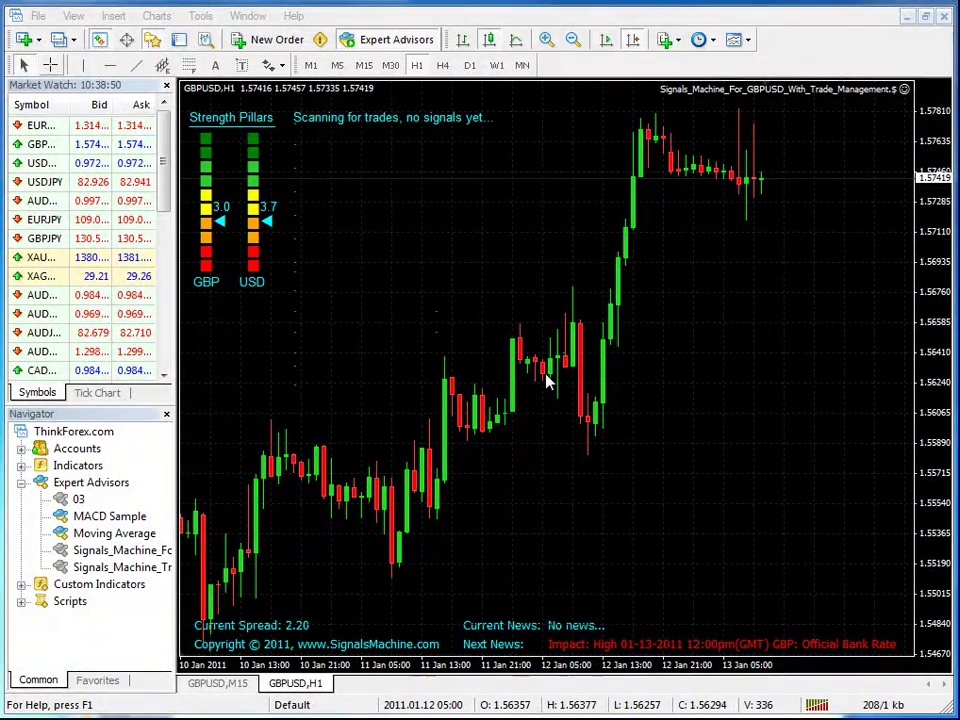